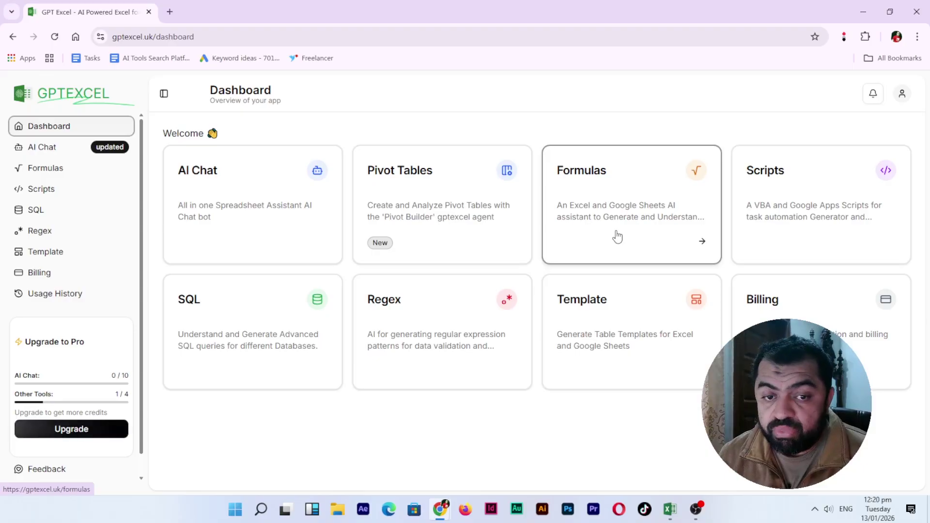
# - Open the Formulas generator with Microsoft Excel as the target program and Generated mode selected
pyautogui.click(616, 232)
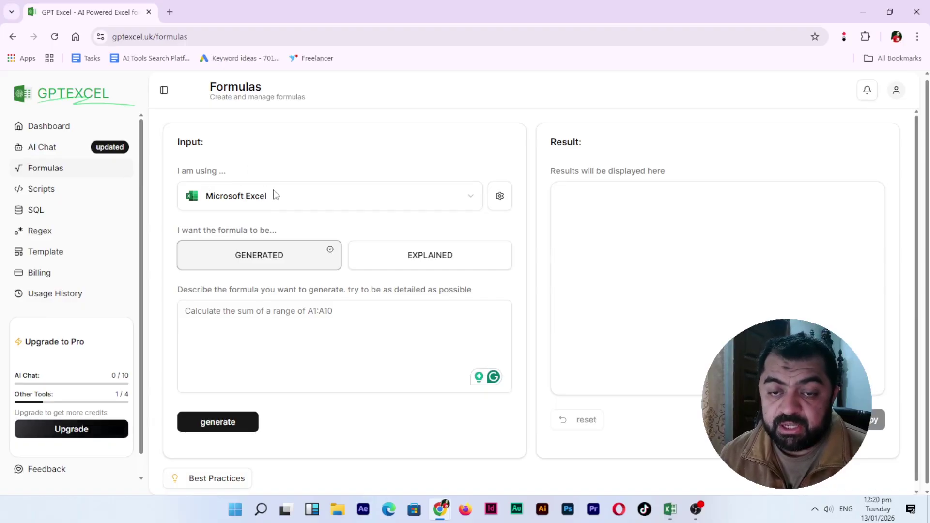
pyautogui.click(291, 202)
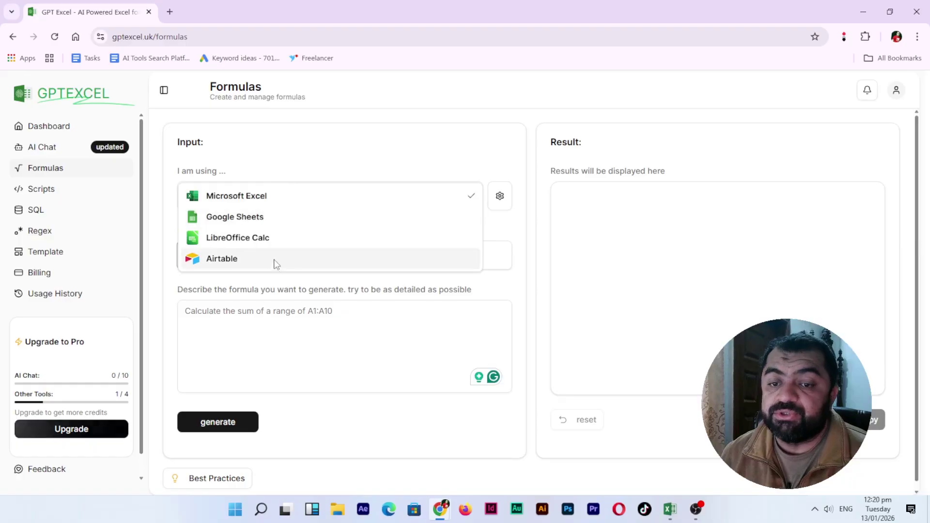
pyautogui.click(238, 196)
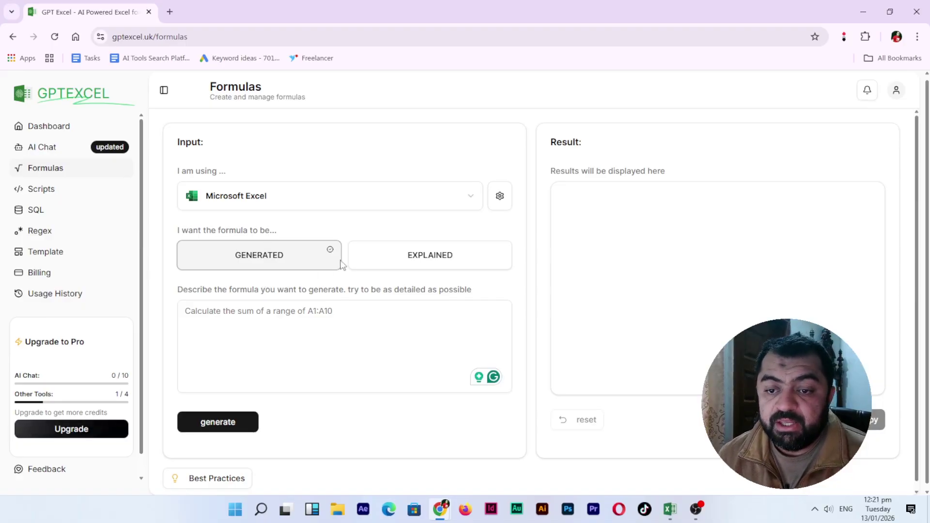
pyautogui.click(427, 261)
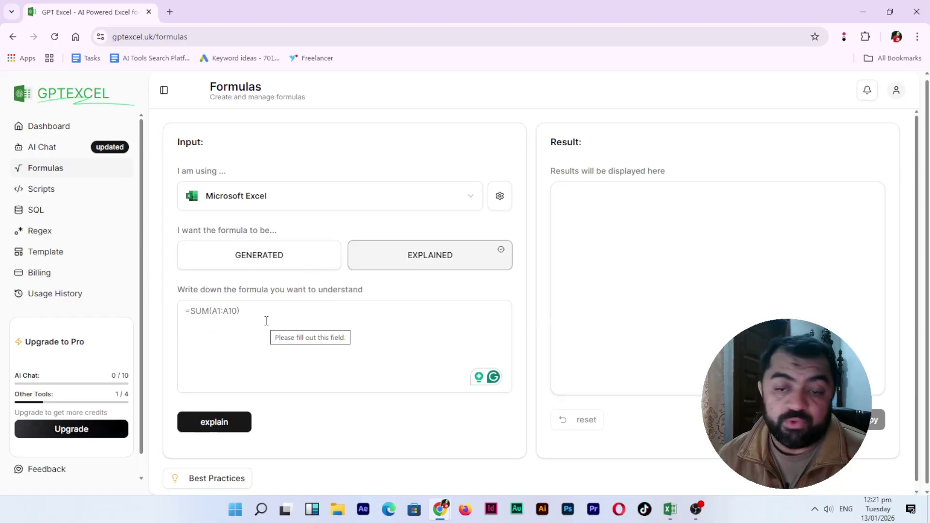
pyautogui.click(298, 263)
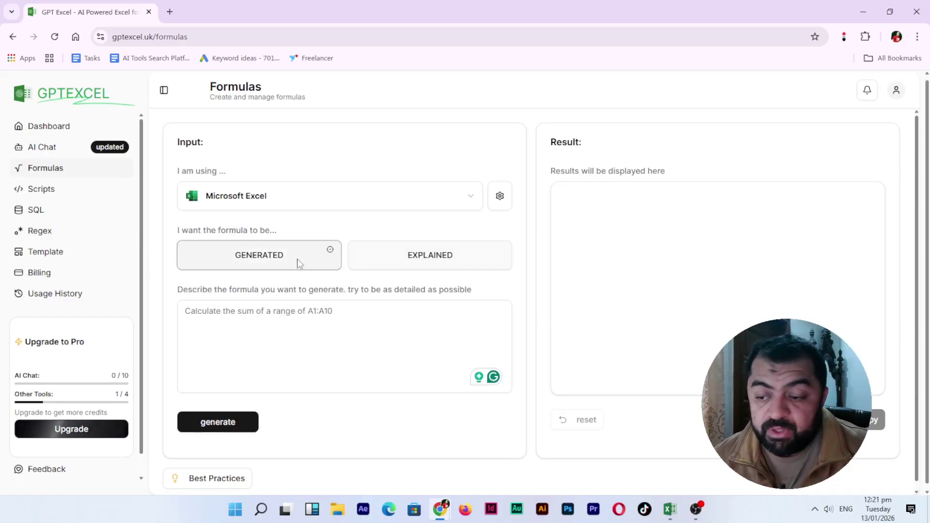
# - Maximize Excel, enter the Student Name header in A3, and autofit column A
pyautogui.click(673, 509)
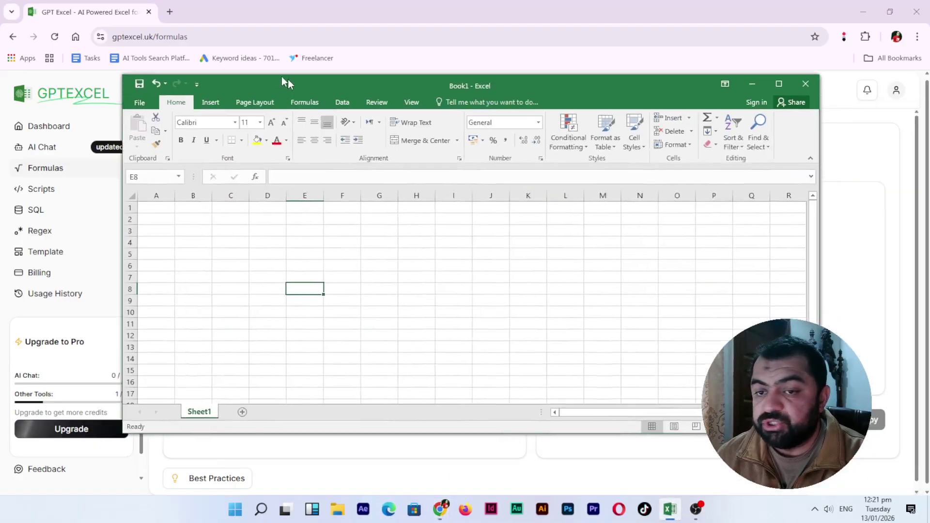
pyautogui.moveTo(288, 80); pyautogui.dragTo(264, 70)
pyautogui.doubleClick(265, 70)
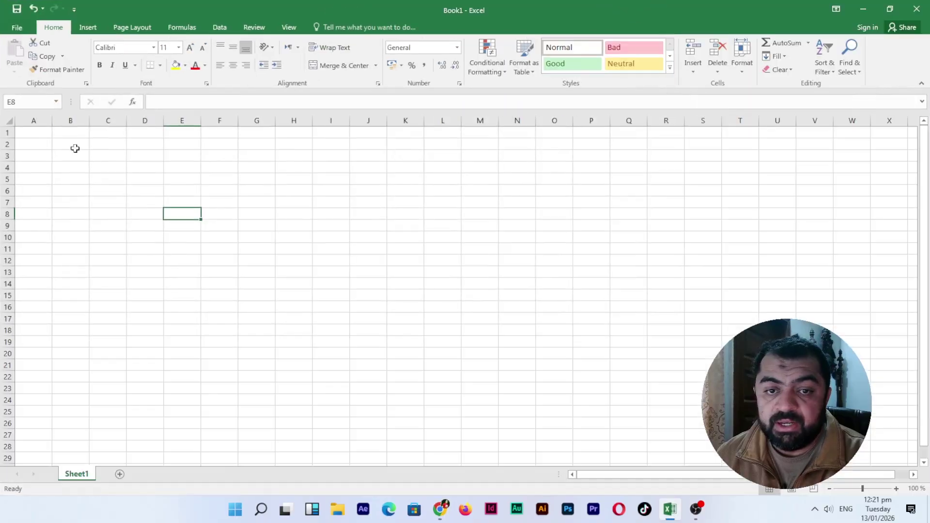
pyautogui.click(38, 157)
pyautogui.write('S')
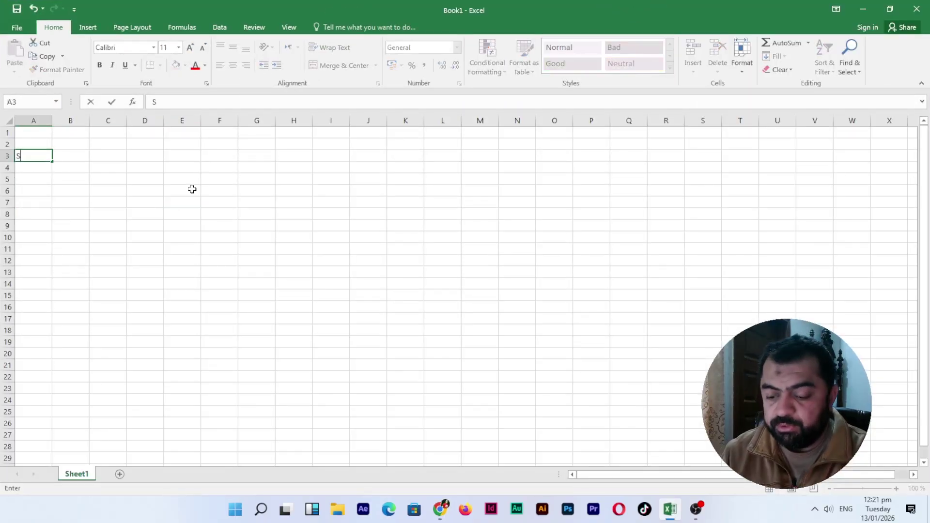
pyautogui.write('tudent Name')
pyautogui.press('Return')
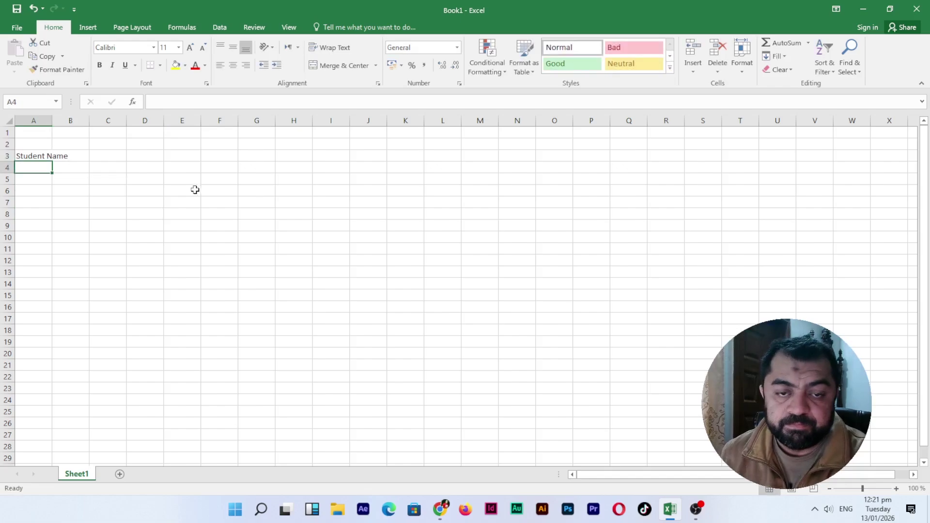
pyautogui.doubleClick(50, 119)
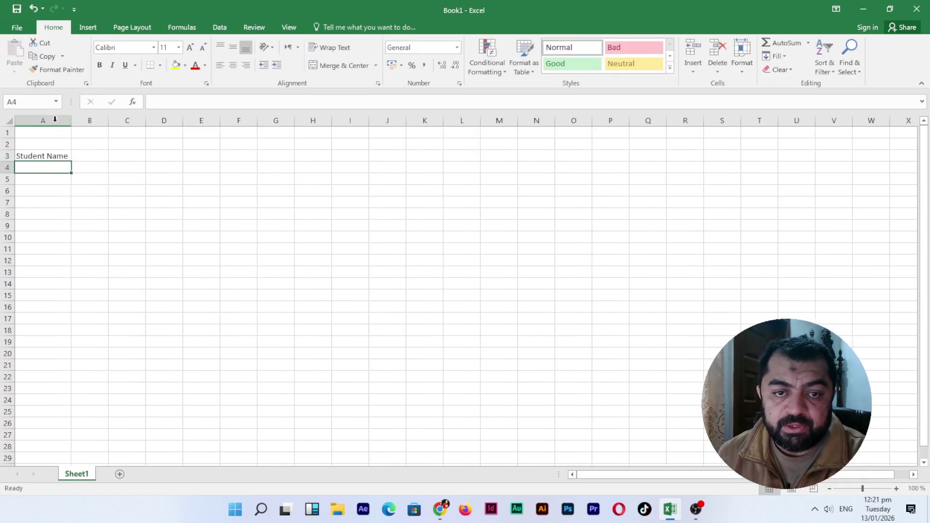
# - Add Total Marks and Obtained Marks headers in B3 and C3, autofitting both columns
pyautogui.click(82, 154)
pyautogui.write('Total mark')
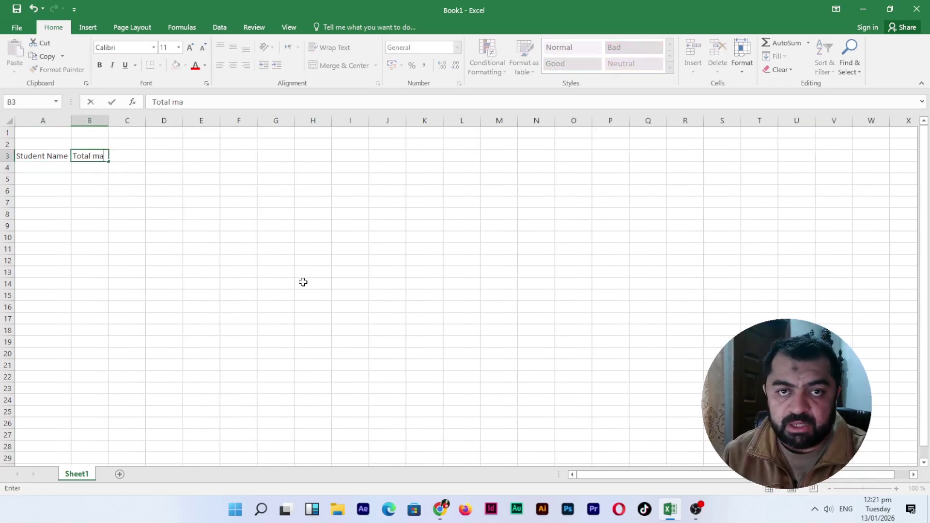
pyautogui.press('BackSpace')
pyautogui.press('BackSpace')
pyautogui.press('BackSpace')
pyautogui.press('BackSpace')
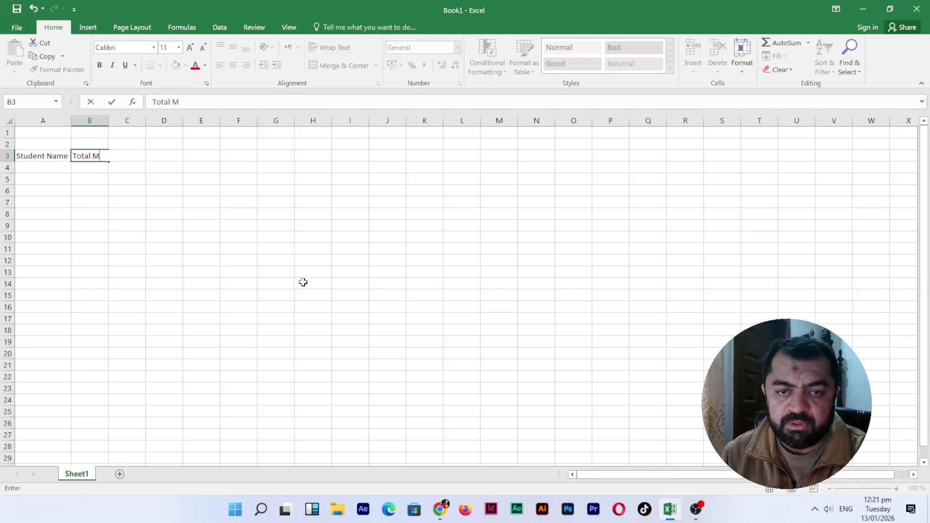
pyautogui.press('Return')
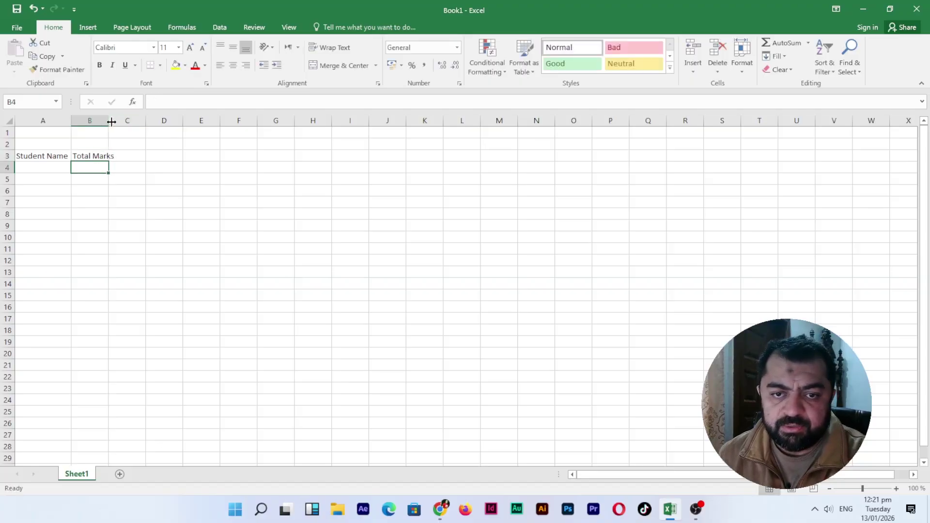
pyautogui.doubleClick(109, 120)
pyautogui.click(130, 156)
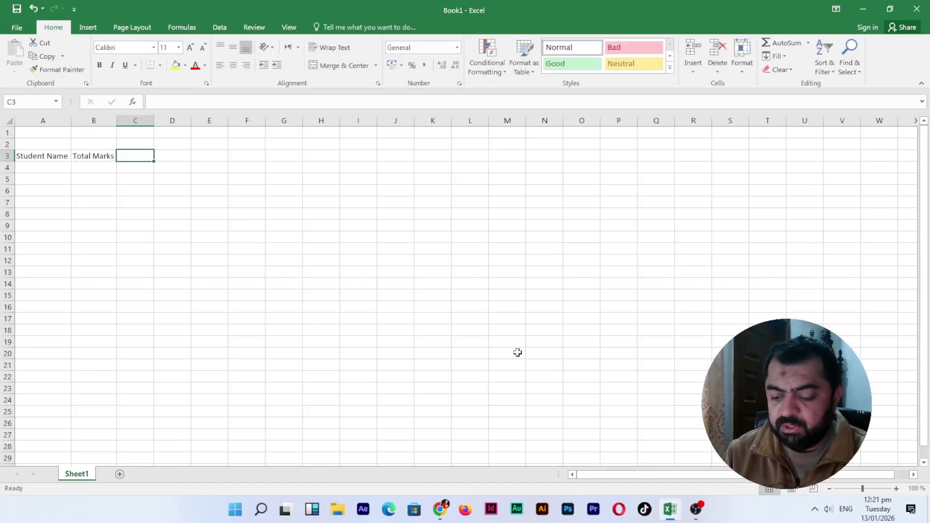
pyautogui.write('Obtained Marks')
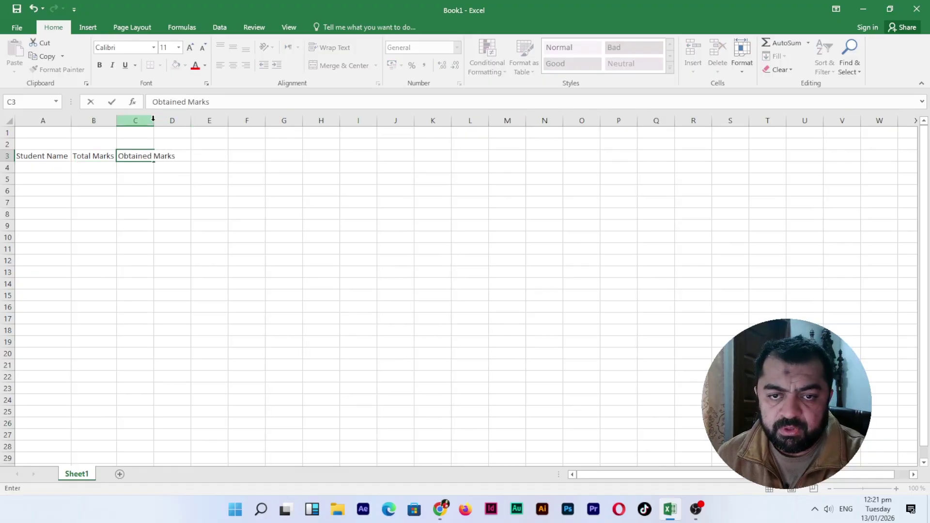
pyautogui.click(147, 189)
pyautogui.doubleClick(154, 121)
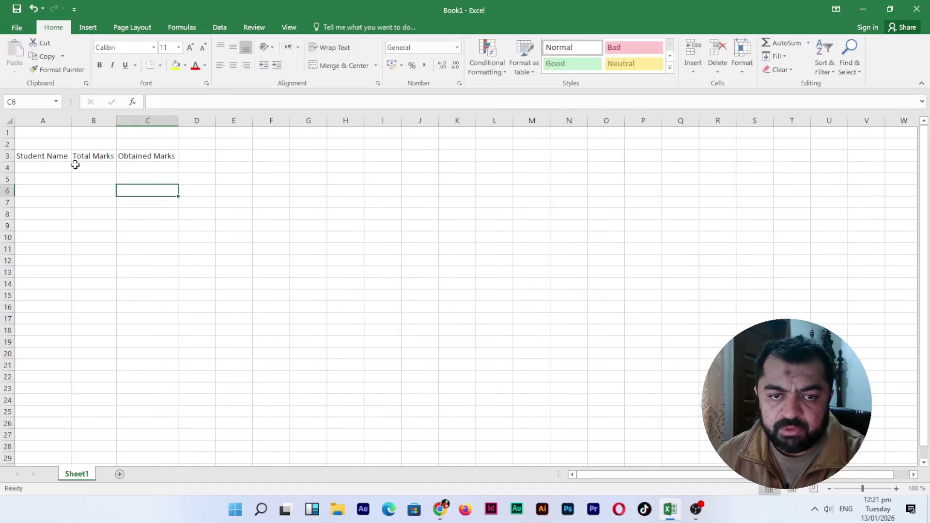
# - Enter the first student in row 4 with total 100 and obtained 60
pyautogui.click(59, 164)
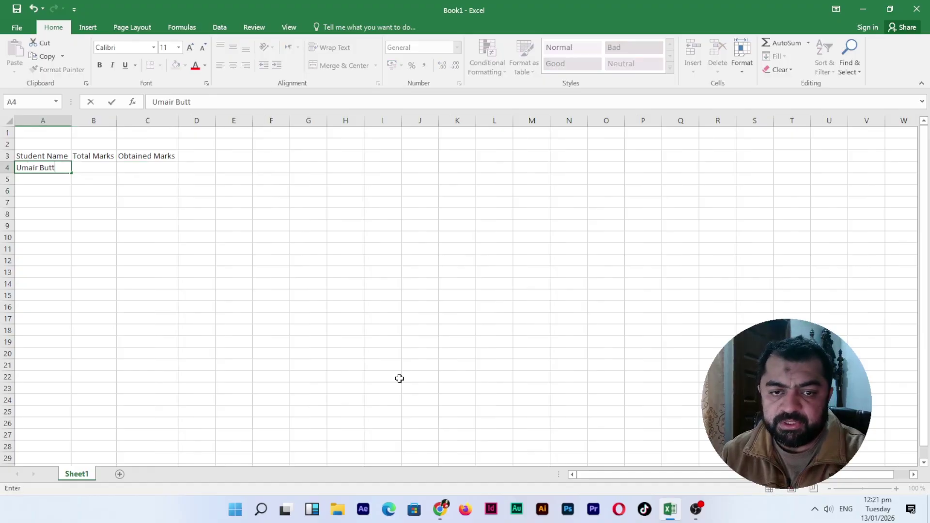
pyautogui.press('Tab')
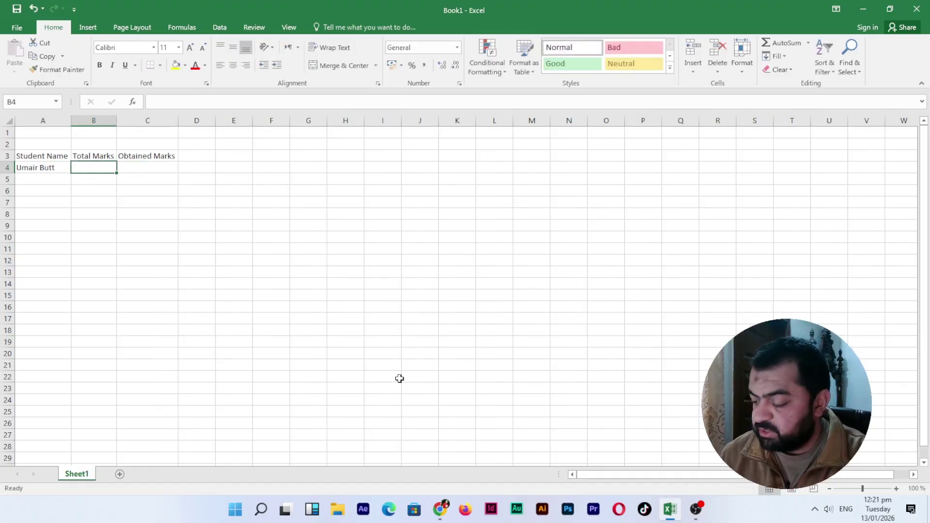
pyautogui.write('100')
pyautogui.press('Tab')
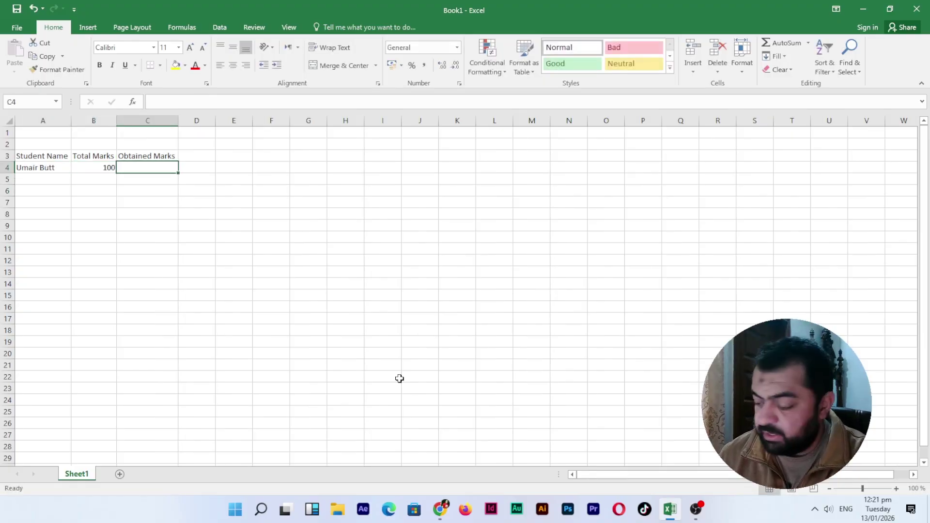
pyautogui.write('60')
pyautogui.press('Tab')
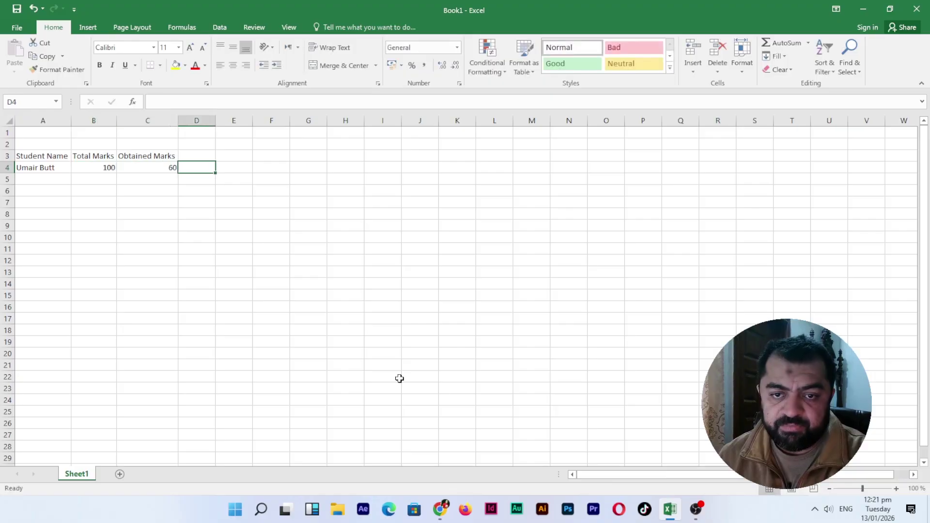
pyautogui.press('Return')
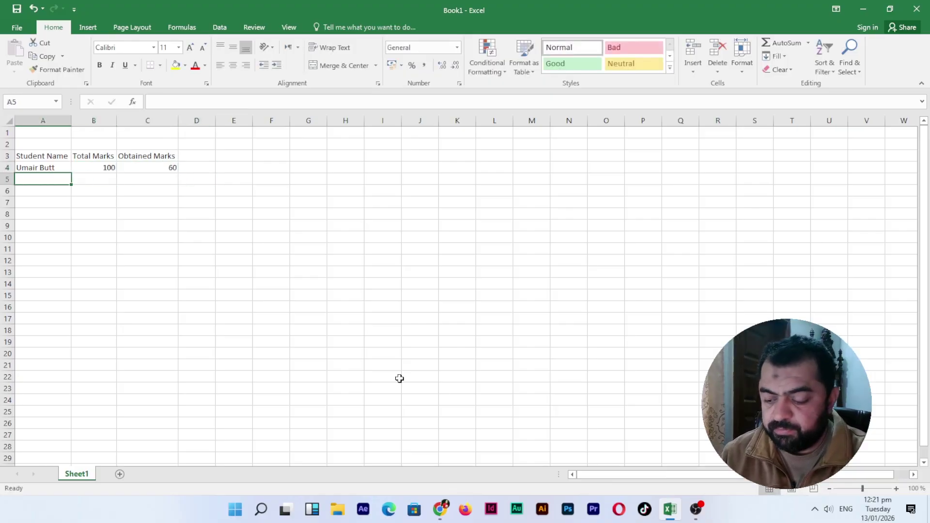
# - Enter the second student in row 5 with total 100 and obtained 40
pyautogui.write('John')
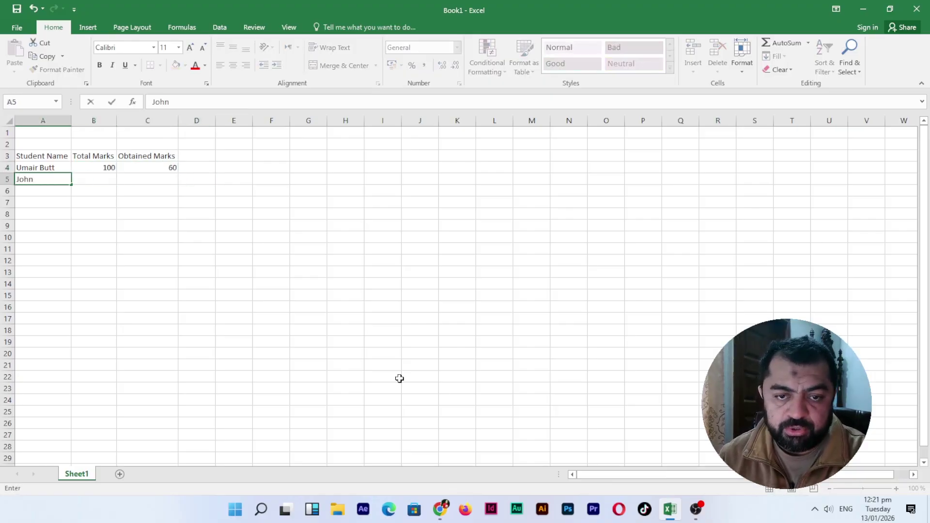
pyautogui.press('Tab')
pyautogui.write('100')
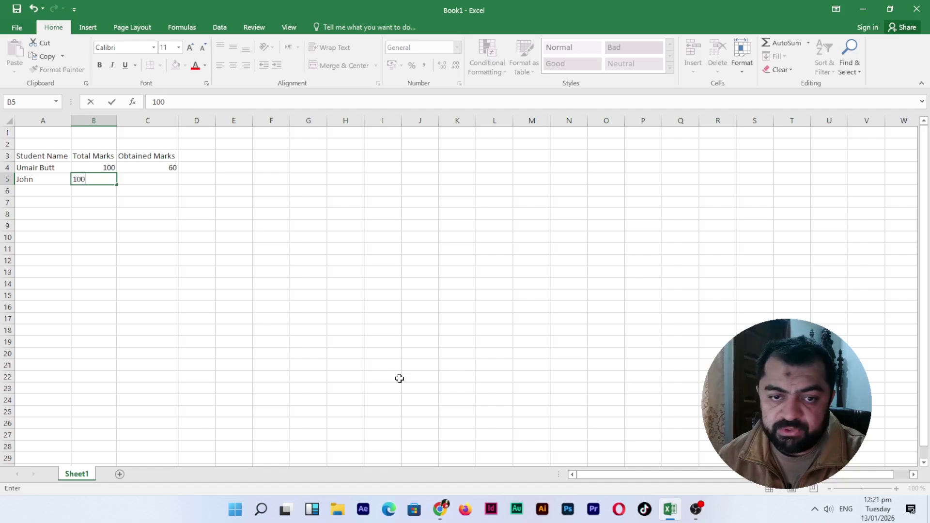
pyautogui.press('Tab')
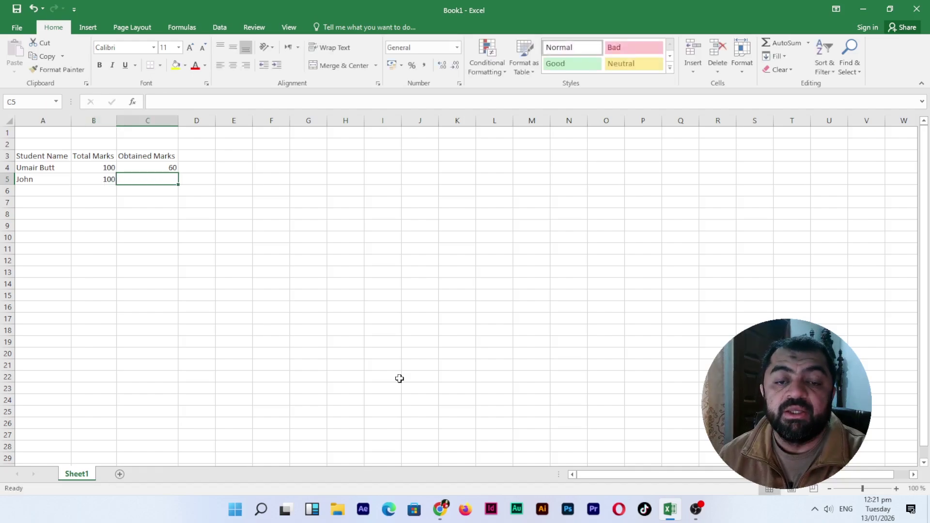
pyautogui.write('40')
pyautogui.press('Tab')
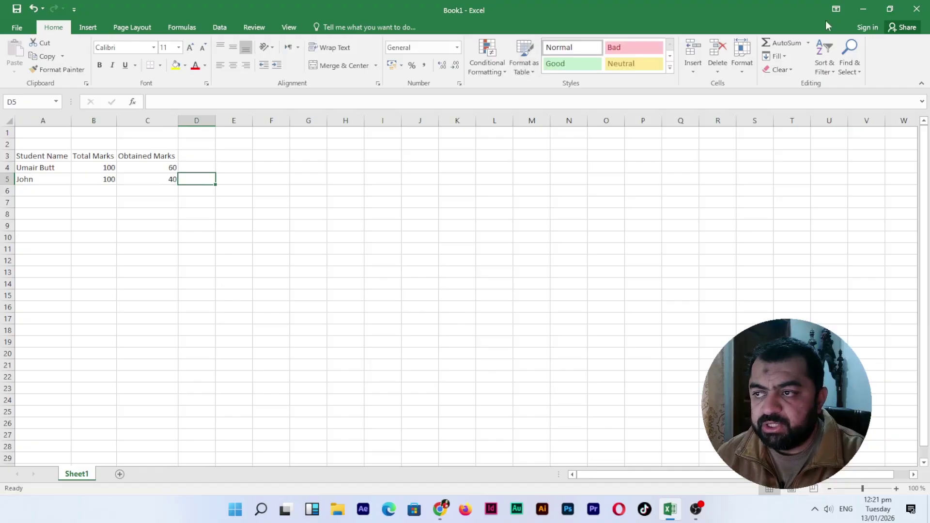
# - Describe the formula: check the score in column C, 'Pass' if over 50, otherwise 'Fail'
pyautogui.press('super+Tab')
pyautogui.click(482, 233)
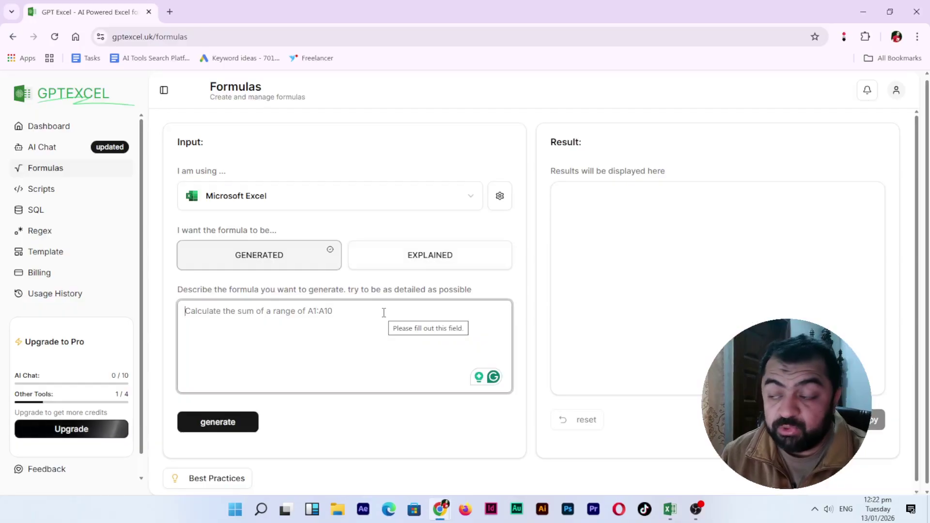
pyautogui.write('Check the scor')
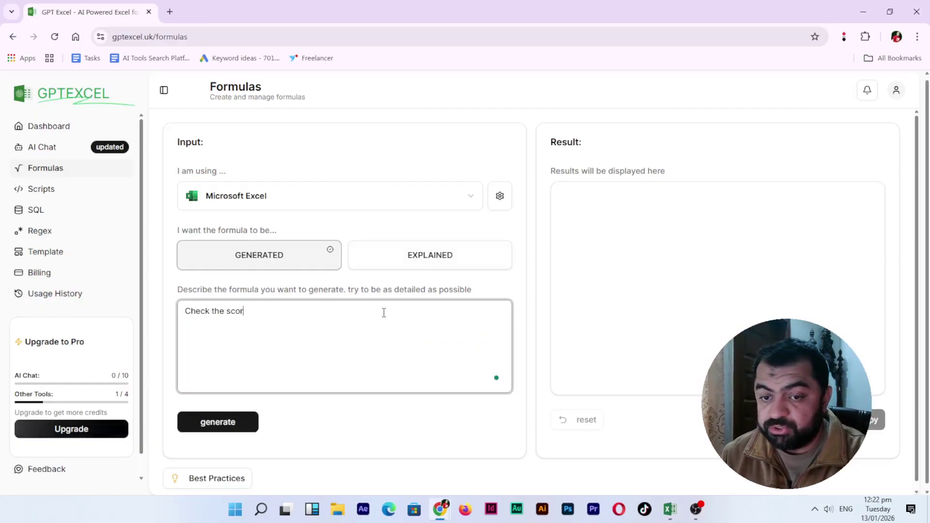
pyautogui.write('e in column')
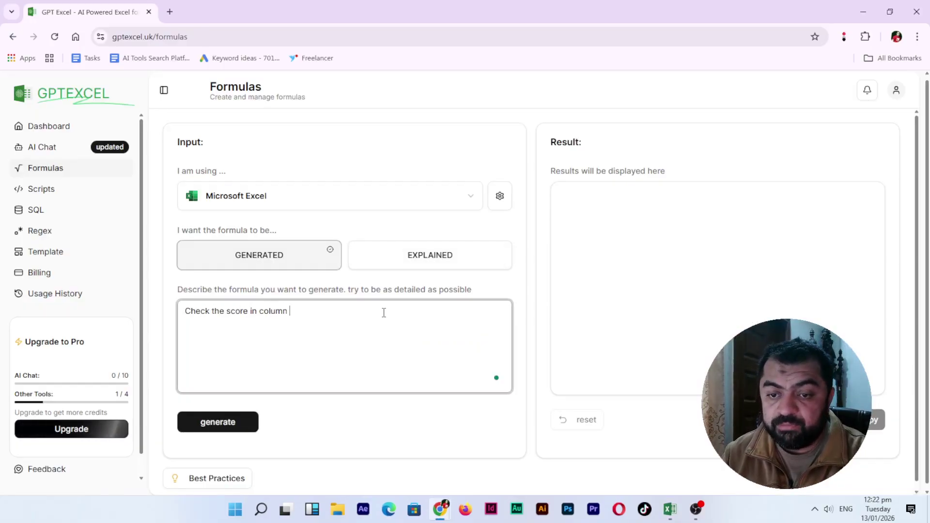
pyautogui.click(670, 509)
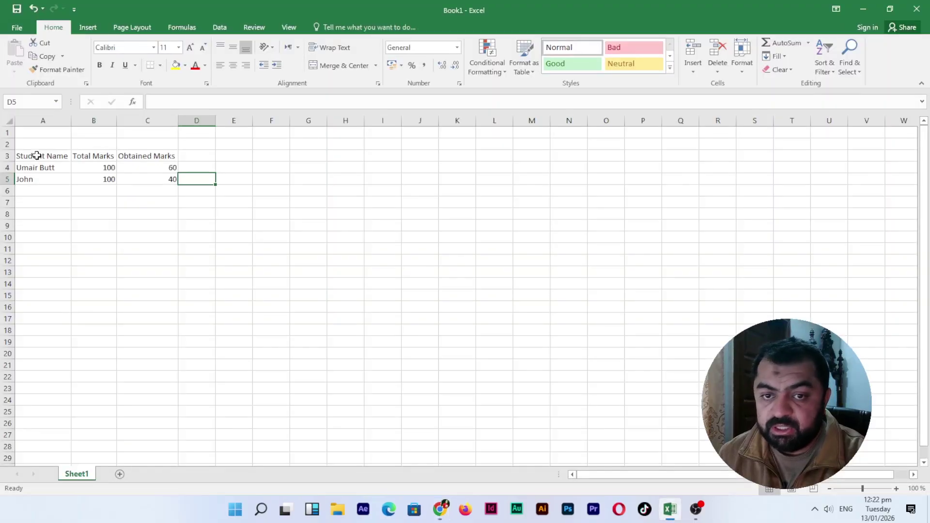
pyautogui.click(864, 8)
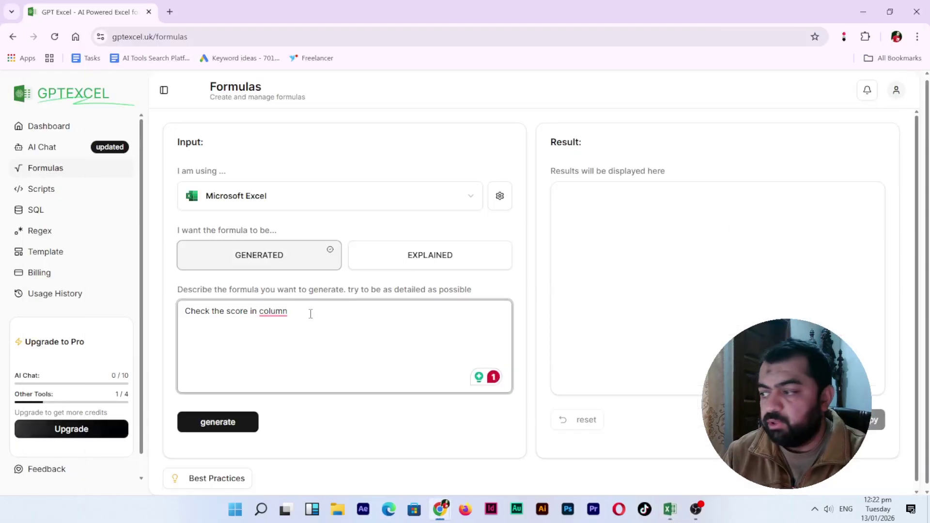
pyautogui.write('C. ')
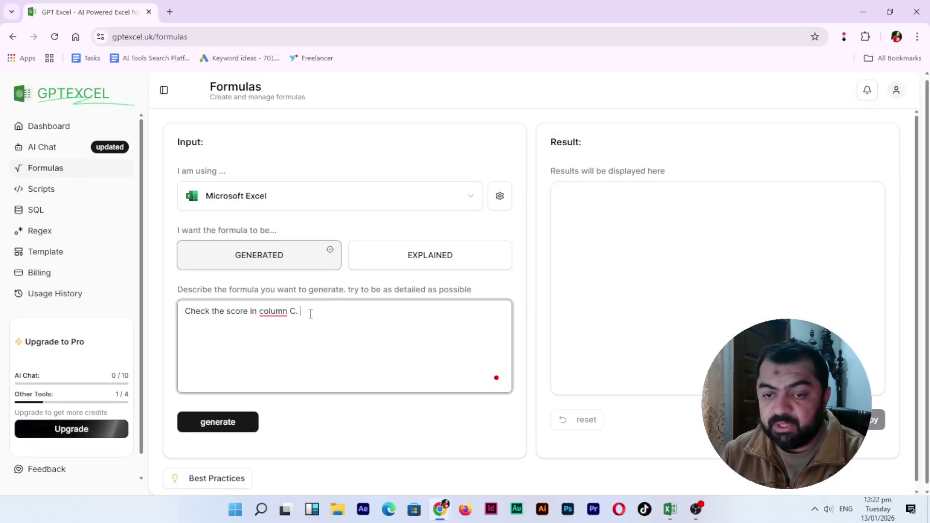
pyautogui.write('If the value is greater than ')
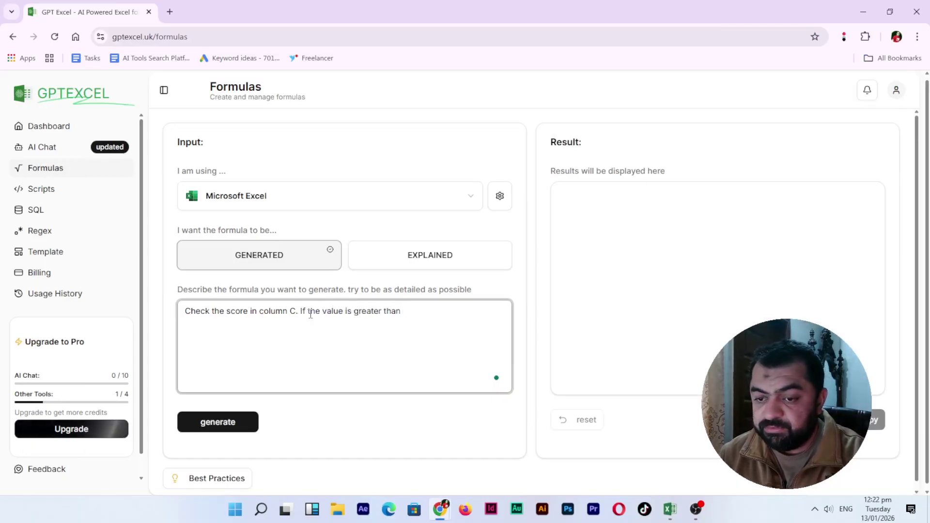
pyautogui.write('60')
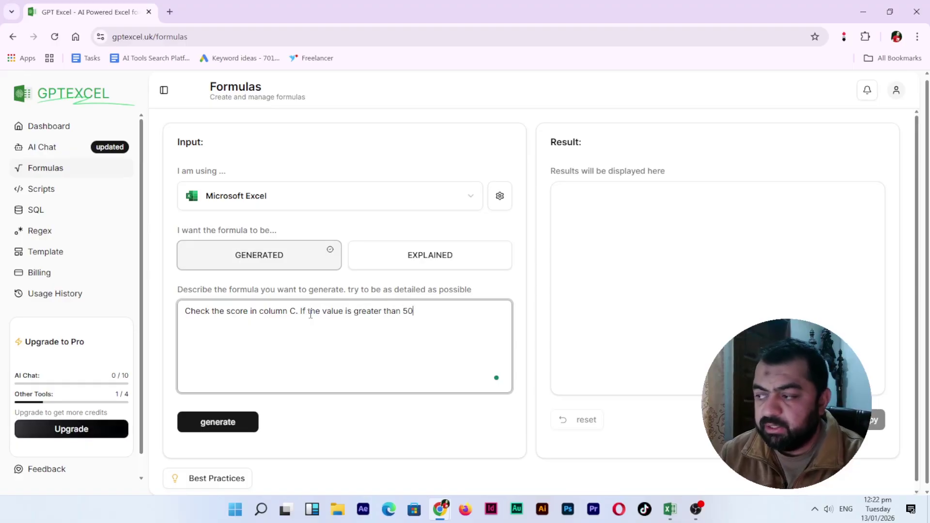
pyautogui.write(', the cel')
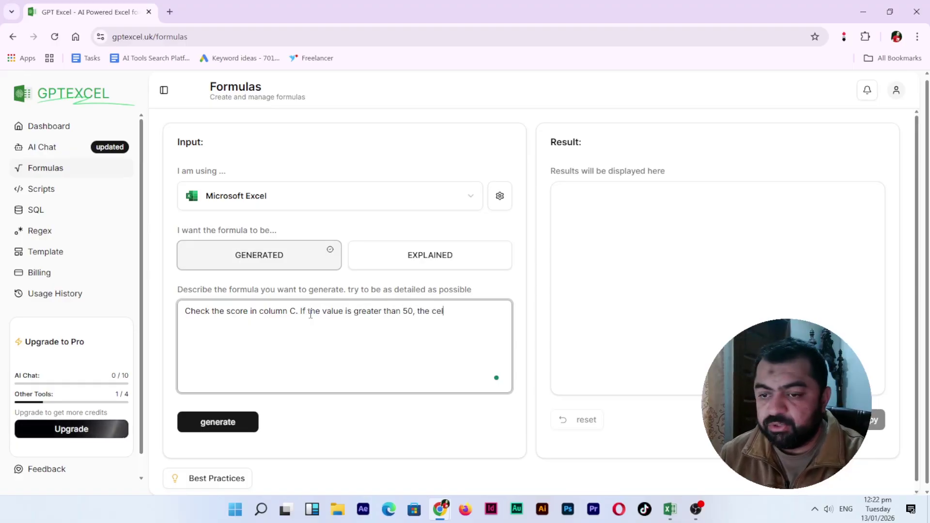
pyautogui.write('l should sa')
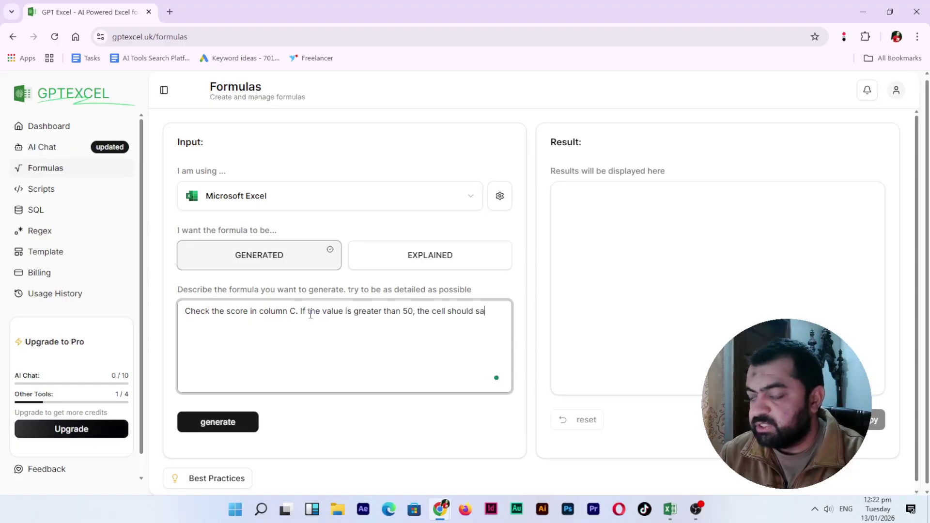
pyautogui.write("y 'Pass")
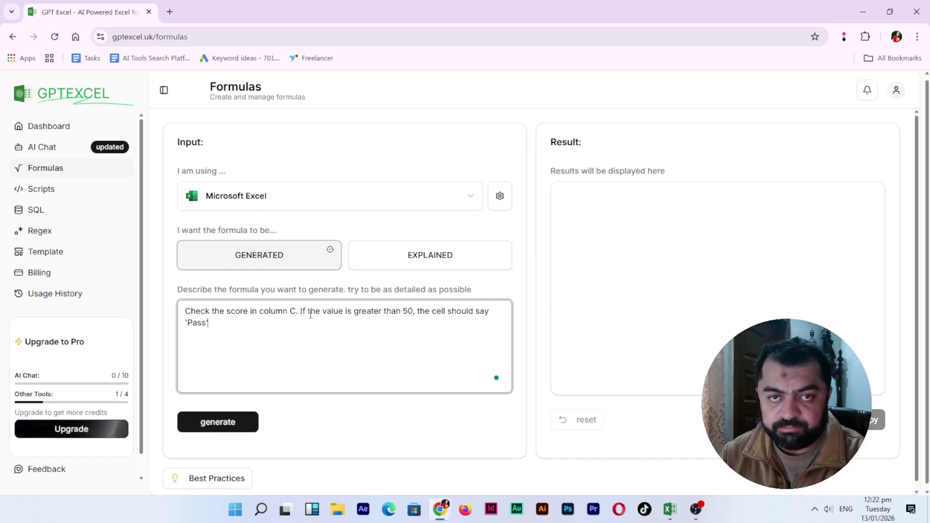
pyautogui.write("', otherwise it should say 'Fail'.")
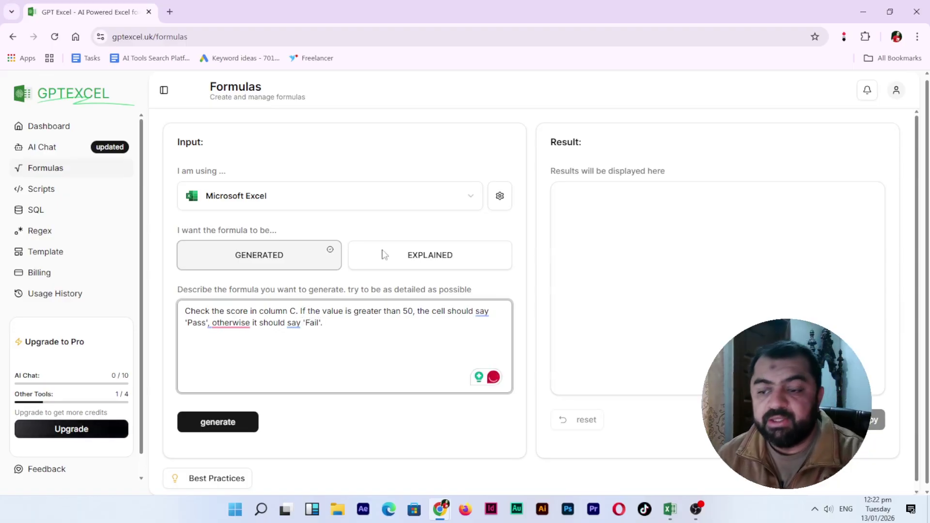
pyautogui.click(679, 507)
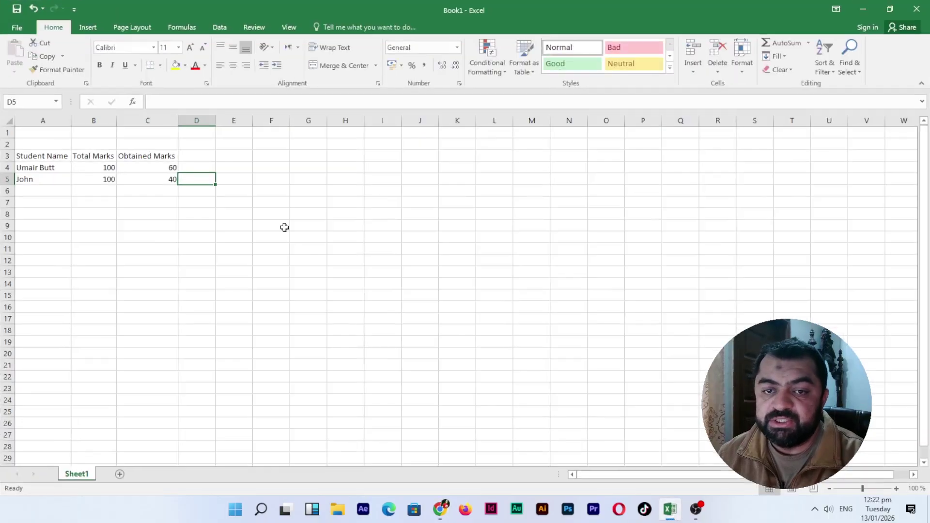
pyautogui.click(674, 511)
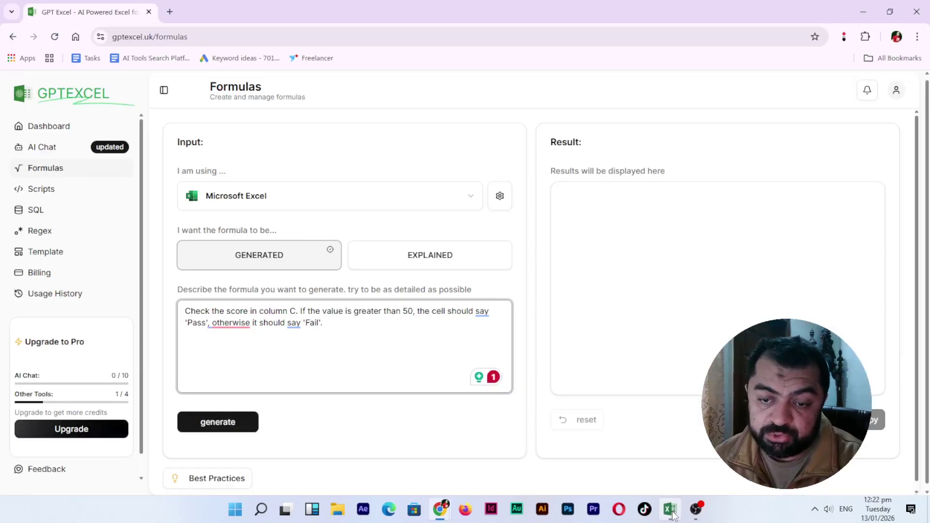
# - Generate =IF(C1>50, "Pass", "Fail") and copy it to the clipboard
pyautogui.click(225, 430)
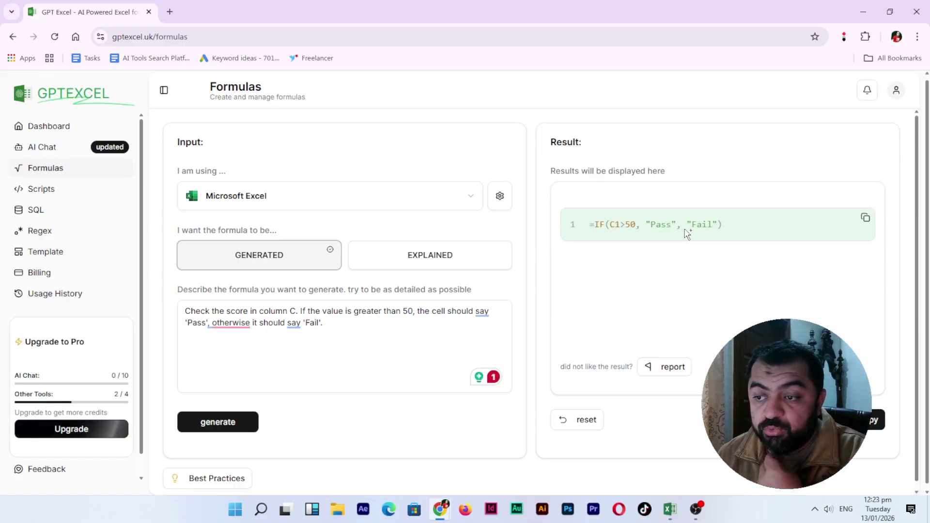
pyautogui.click(865, 217)
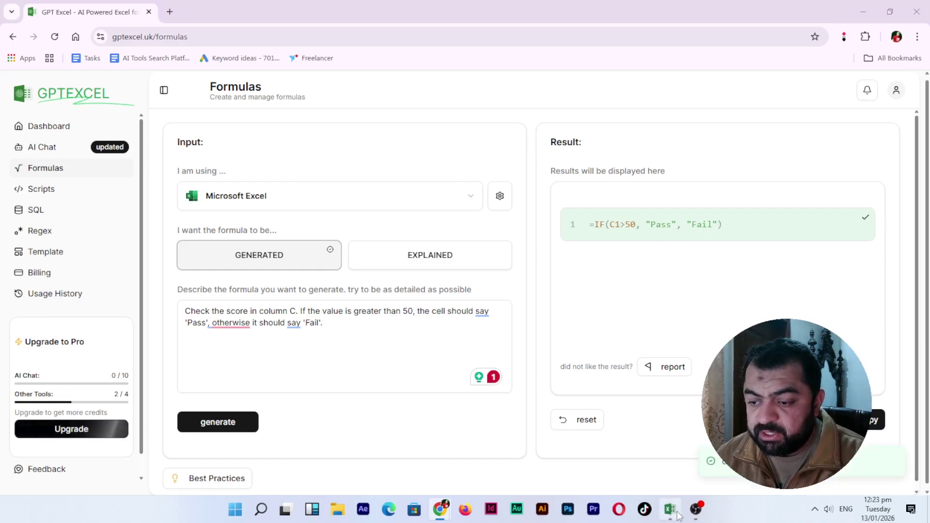
# - Back in Excel, add a Result header in cell D3
pyautogui.hotkey('alt', 'Tab')
pyautogui.click(199, 157)
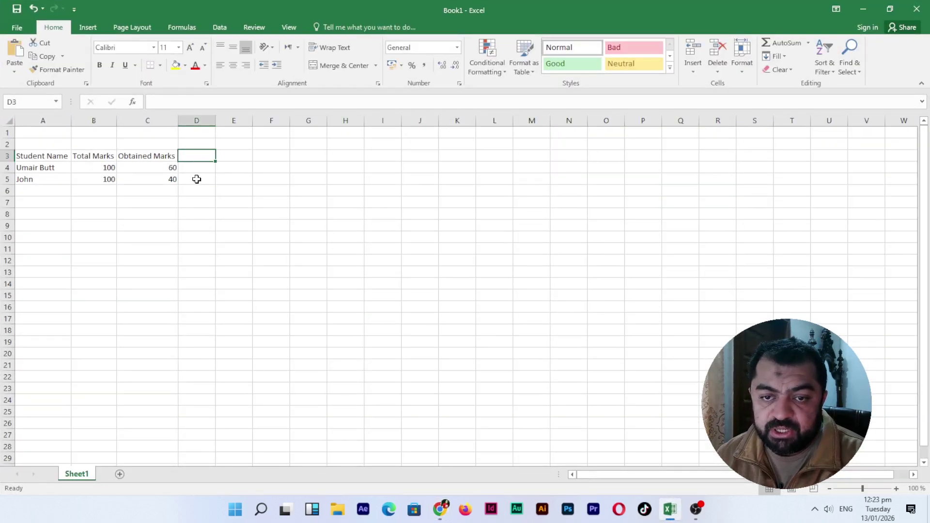
pyautogui.click(198, 170)
pyautogui.click(202, 155)
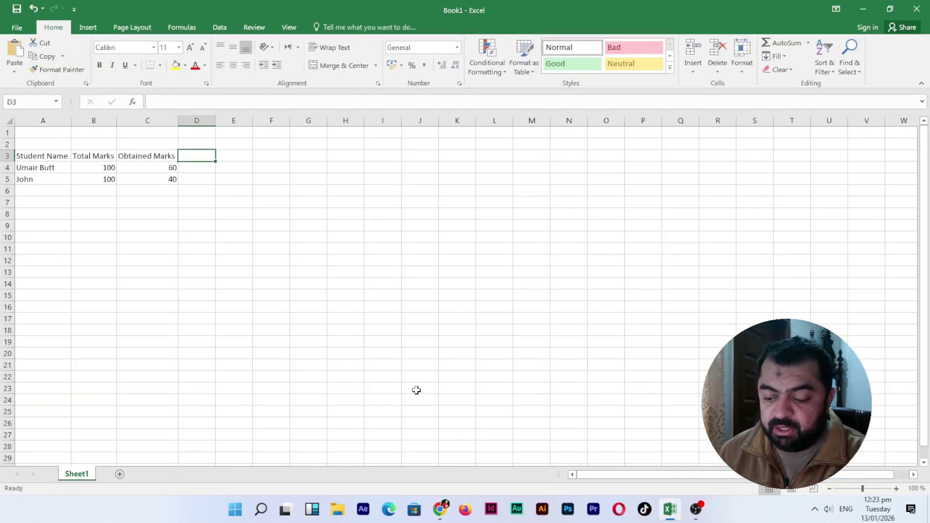
pyautogui.write('Result')
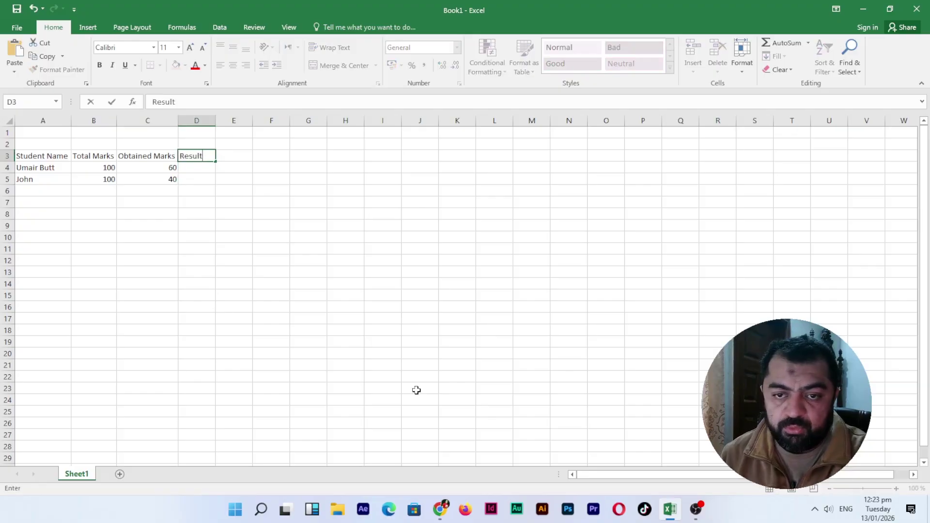
pyautogui.press('Return')
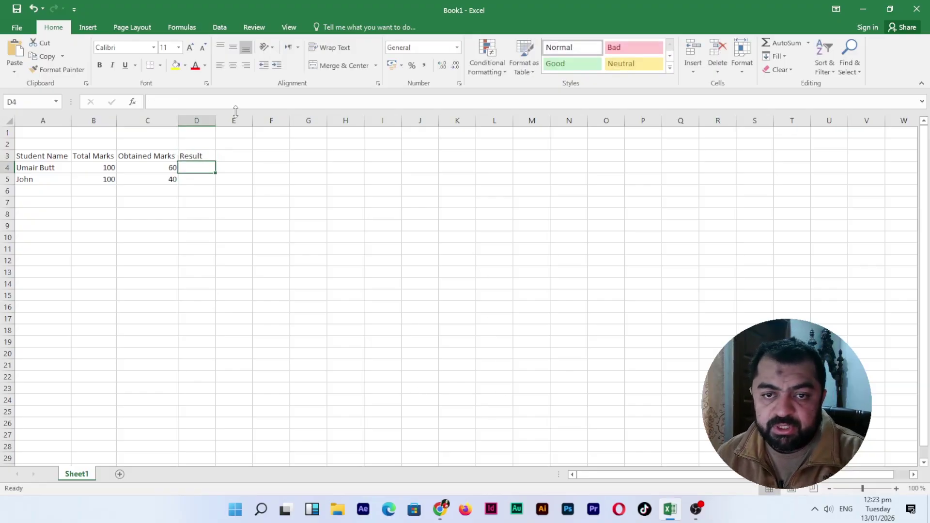
# - Paste the IF formula into D4 and change its reference from C1 to C4, showing Pass
pyautogui.hotkey('ctrl', 'v')
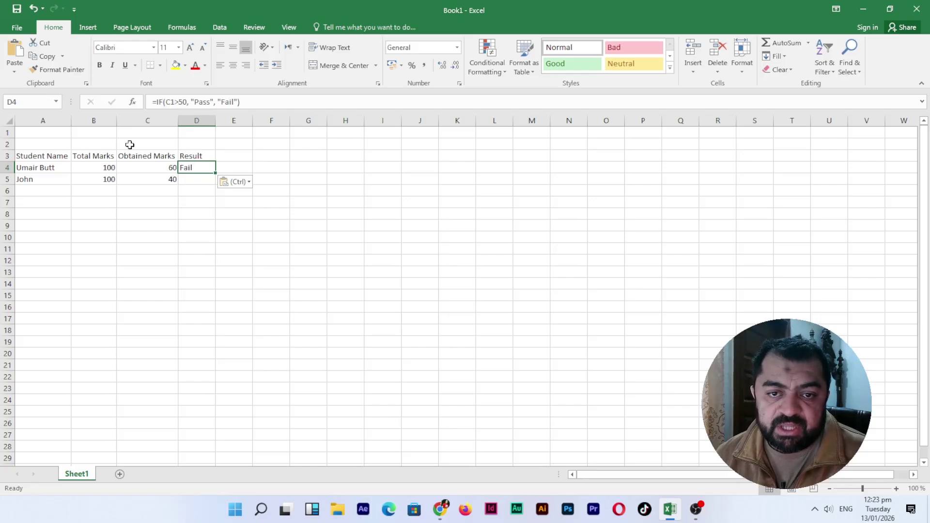
pyautogui.click(155, 168)
pyautogui.click(206, 171)
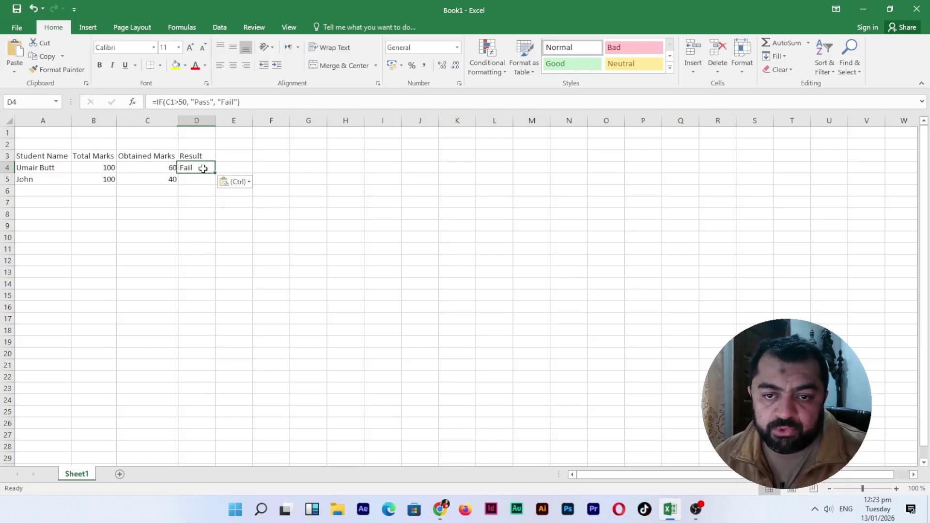
pyautogui.click(174, 102)
pyautogui.hotkey('shift', 'Left')
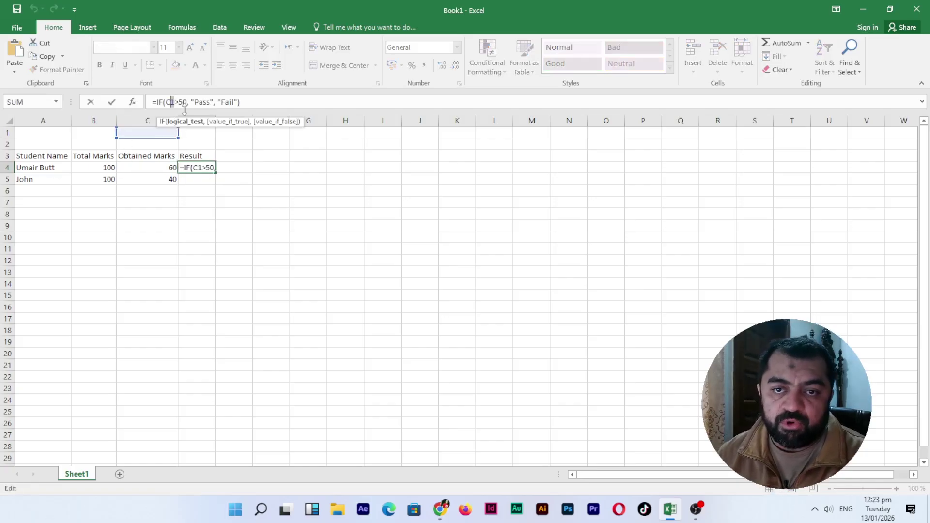
pyautogui.write('4')
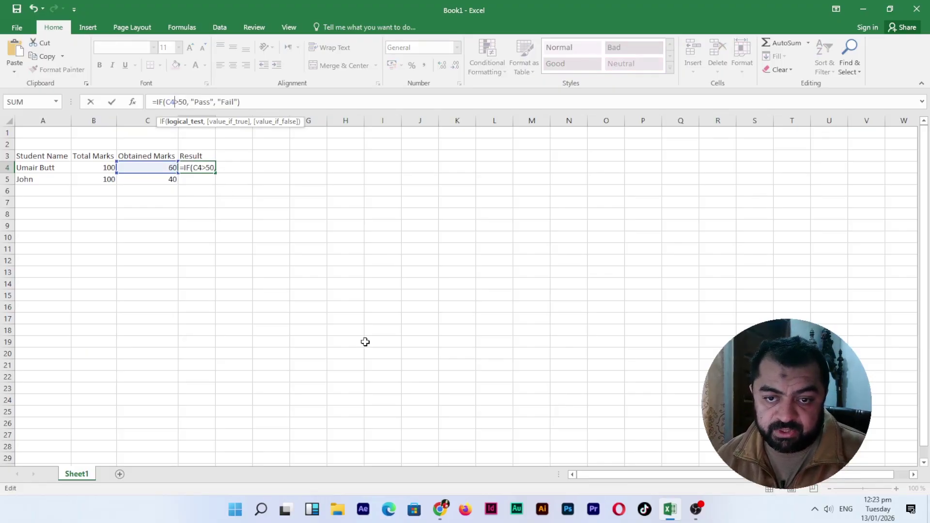
pyautogui.press('Return')
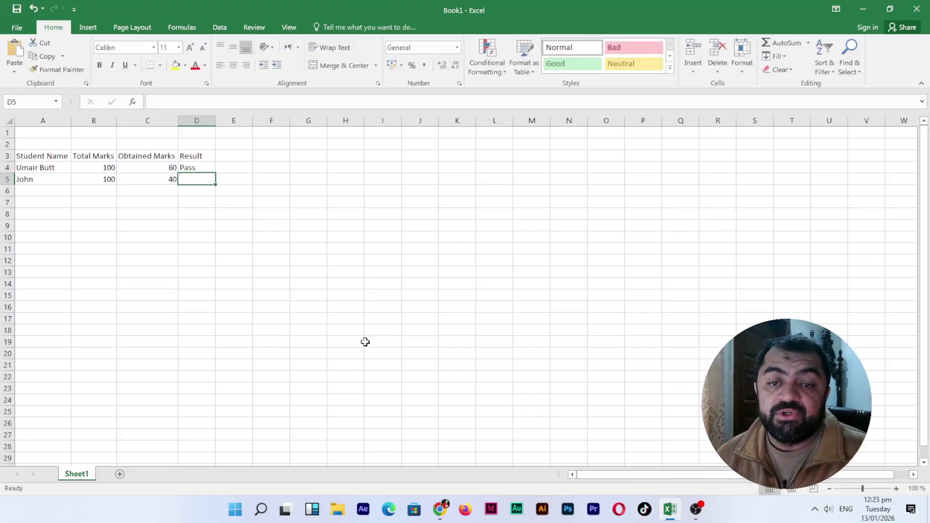
pyautogui.press('Up')
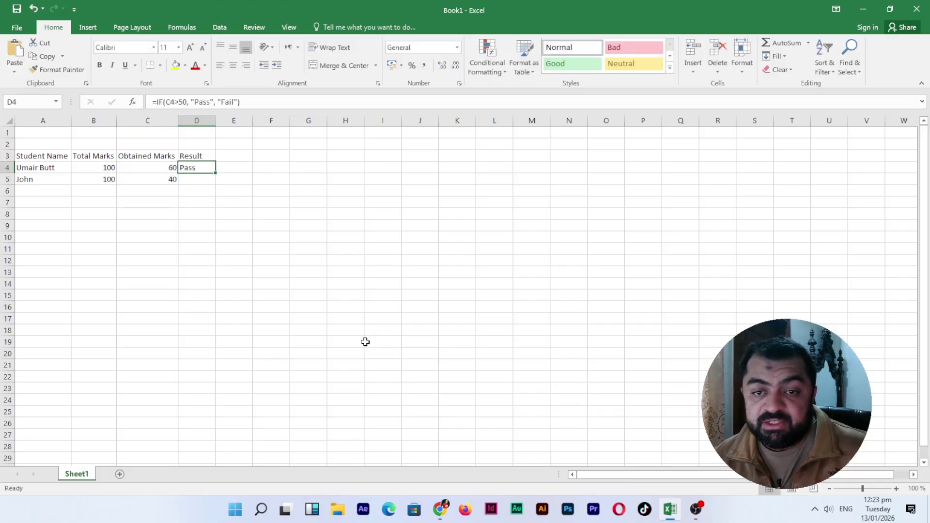
pyautogui.press('Down')
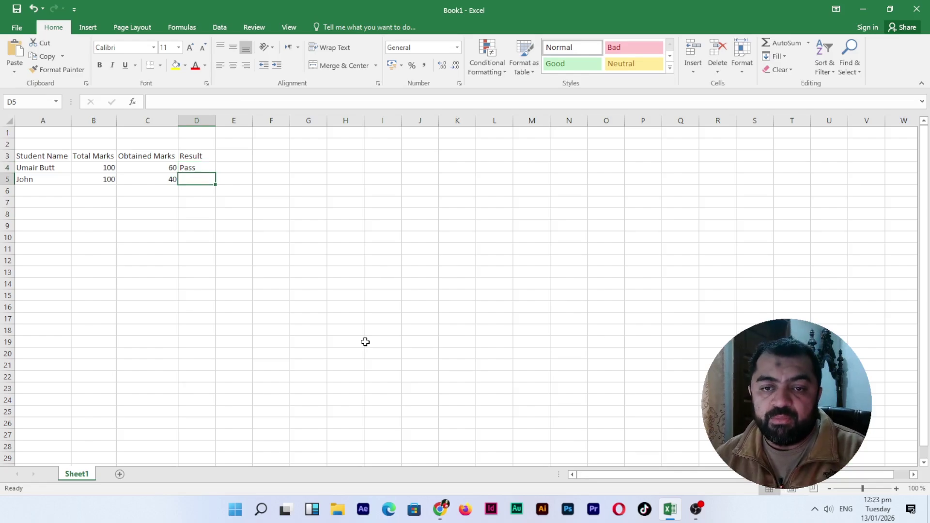
# - Fill the formula down into D5 to show Fail for C5, verify it, then minimize Excel
pyautogui.hotkey('ctrl', 'd')
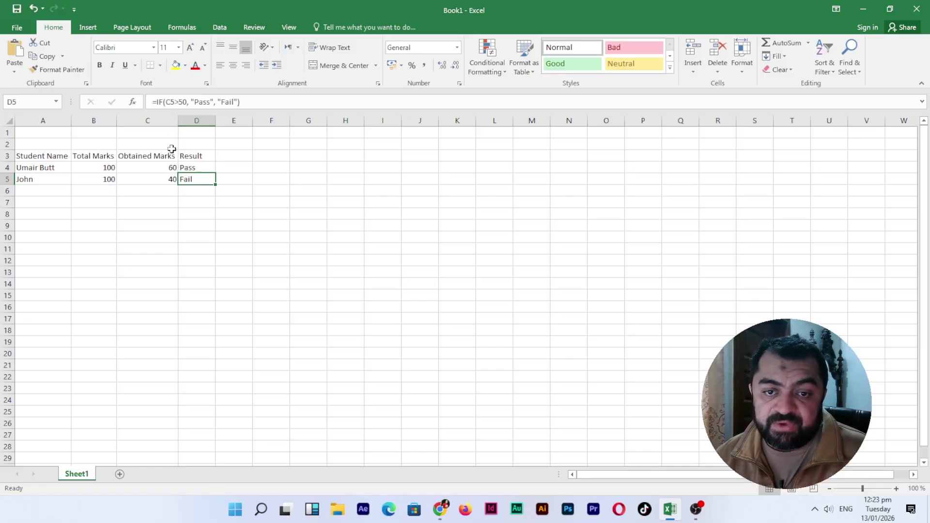
pyautogui.click(156, 183)
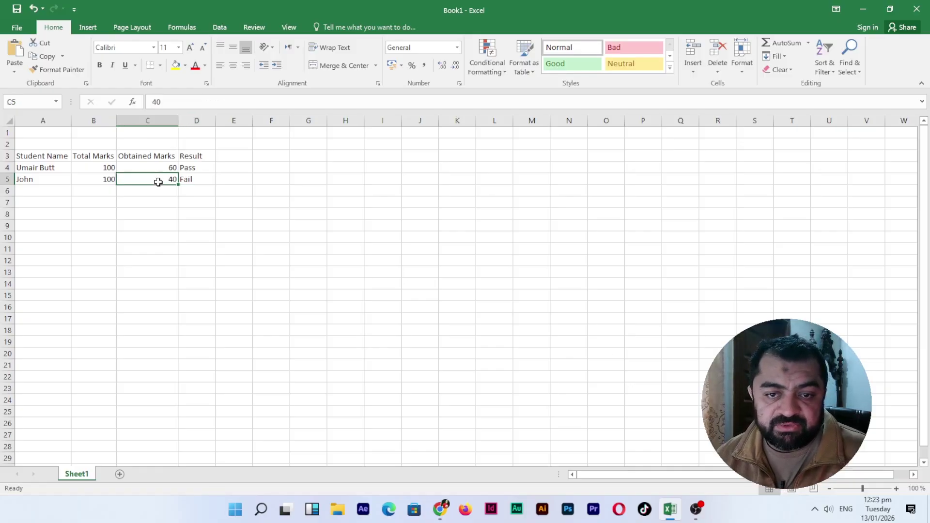
pyautogui.click(187, 179)
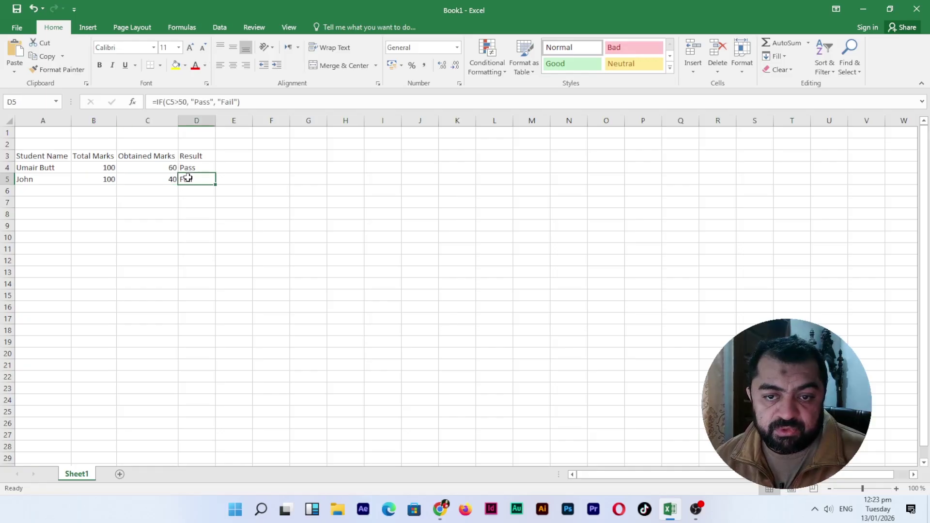
pyautogui.click(160, 178)
pyautogui.click(195, 179)
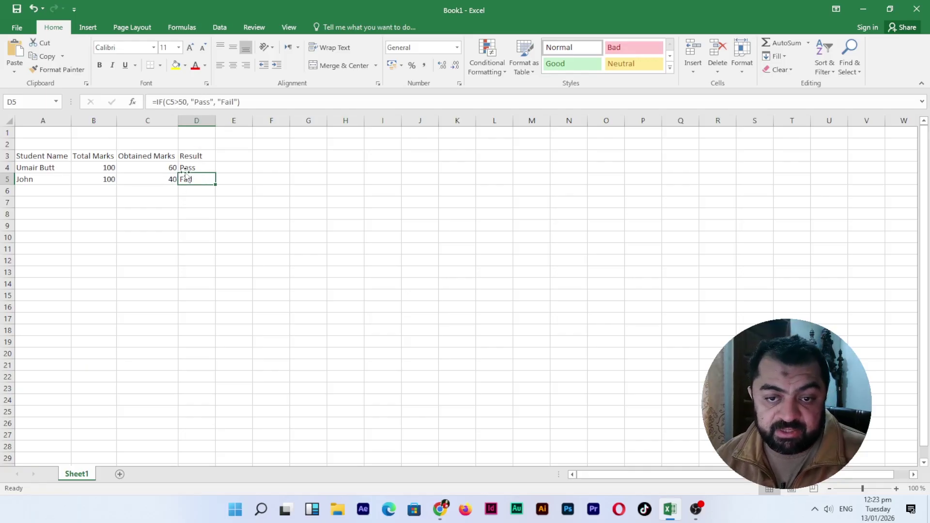
pyautogui.click(194, 168)
pyautogui.click(196, 181)
pyautogui.click(196, 170)
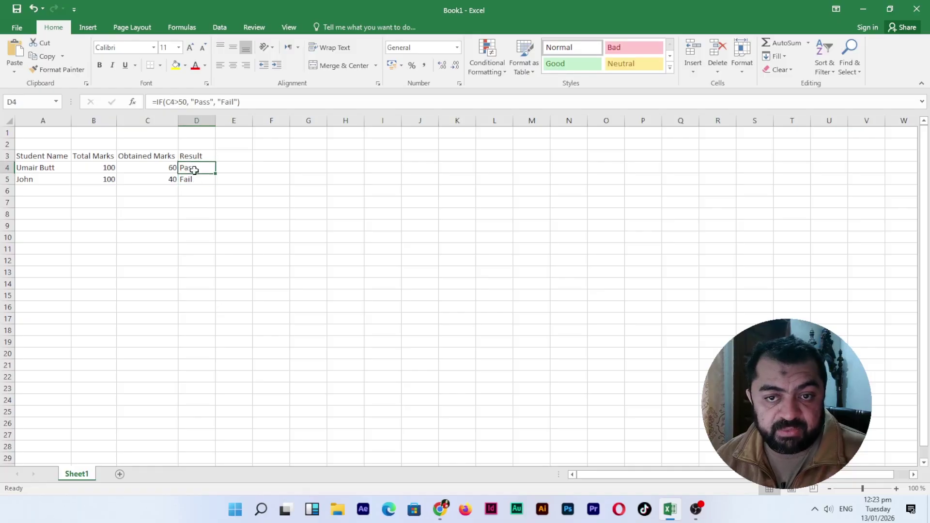
pyautogui.click(196, 181)
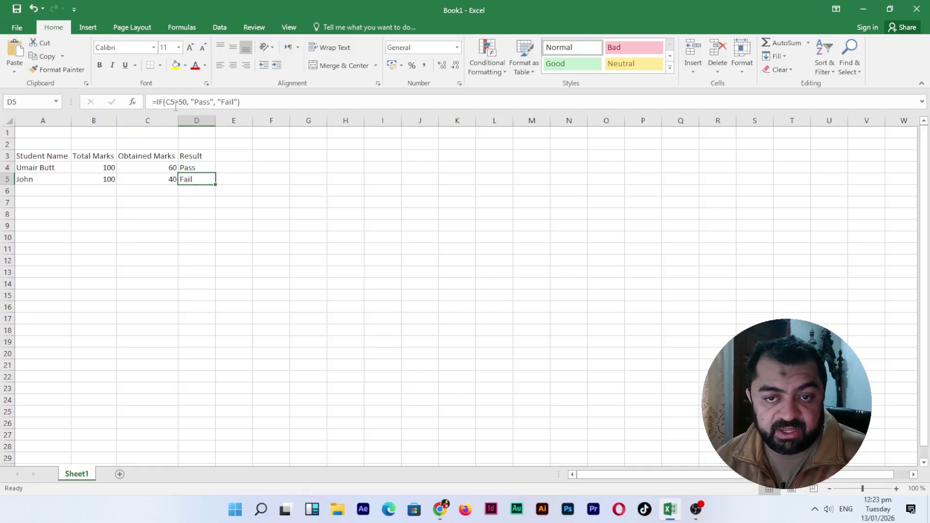
pyautogui.click(192, 167)
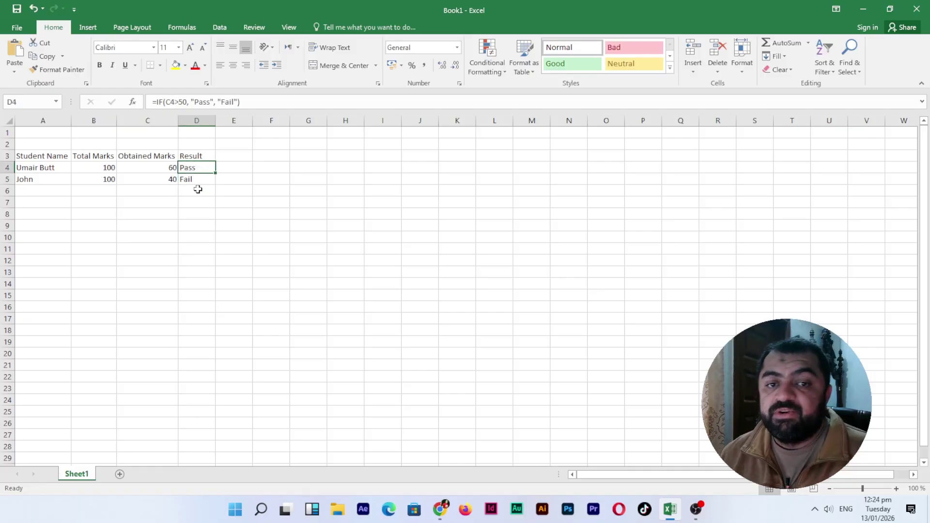
pyautogui.click(863, 8)
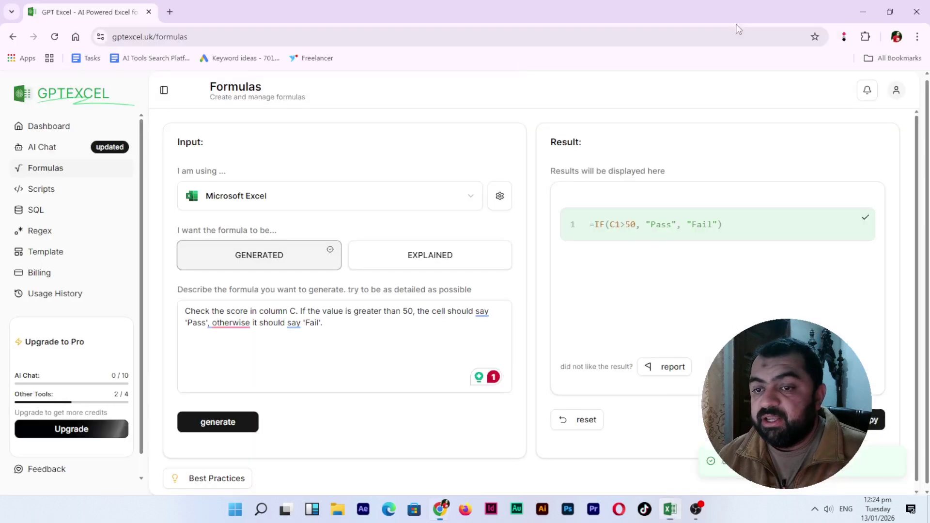